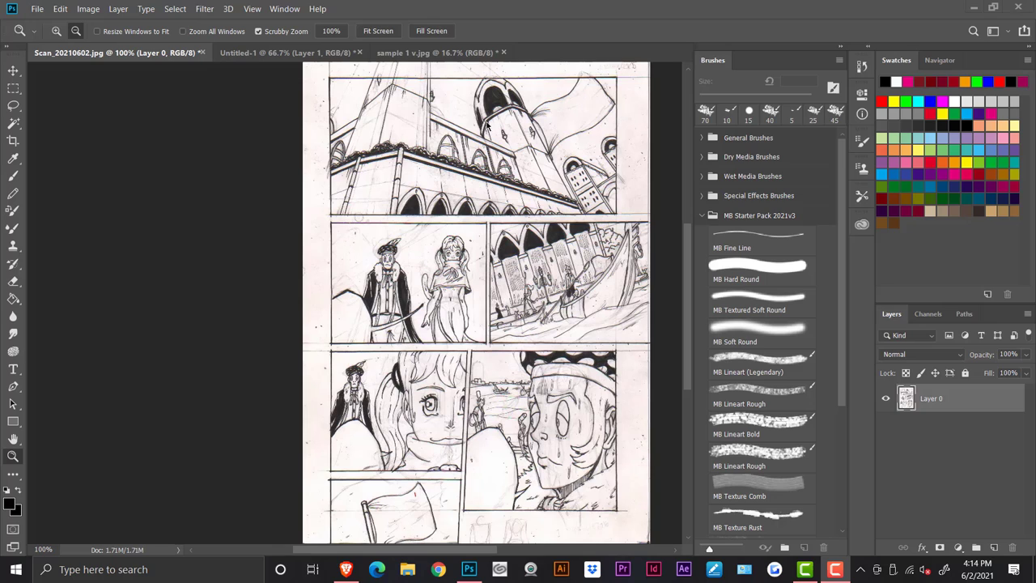
# - Raise the page's contrast in Brightness/Contrast to darken the pencil lines and apply it
pyautogui.click(119, 9)
pyautogui.moveTo(88, 9)
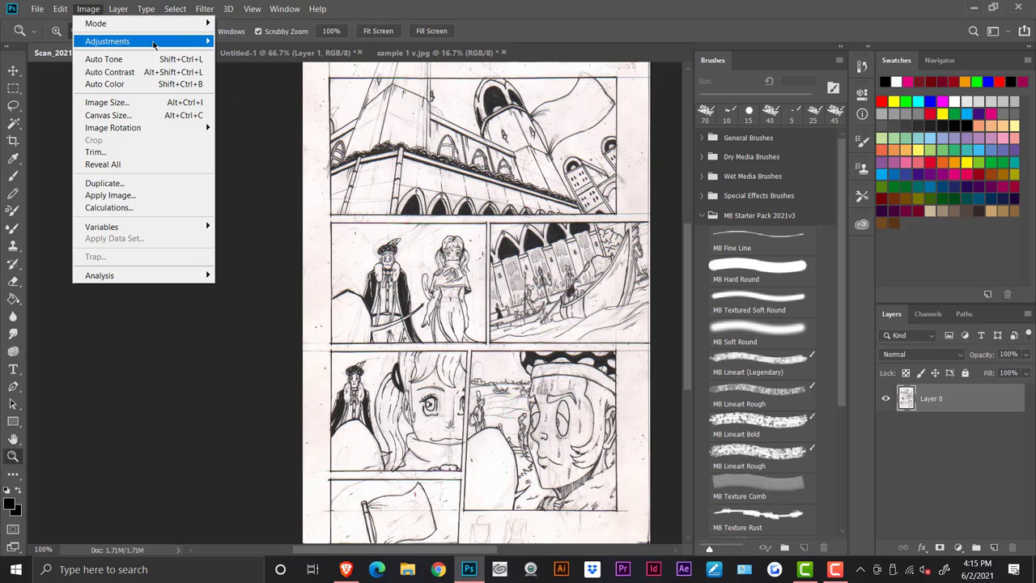
pyautogui.moveTo(162, 41)
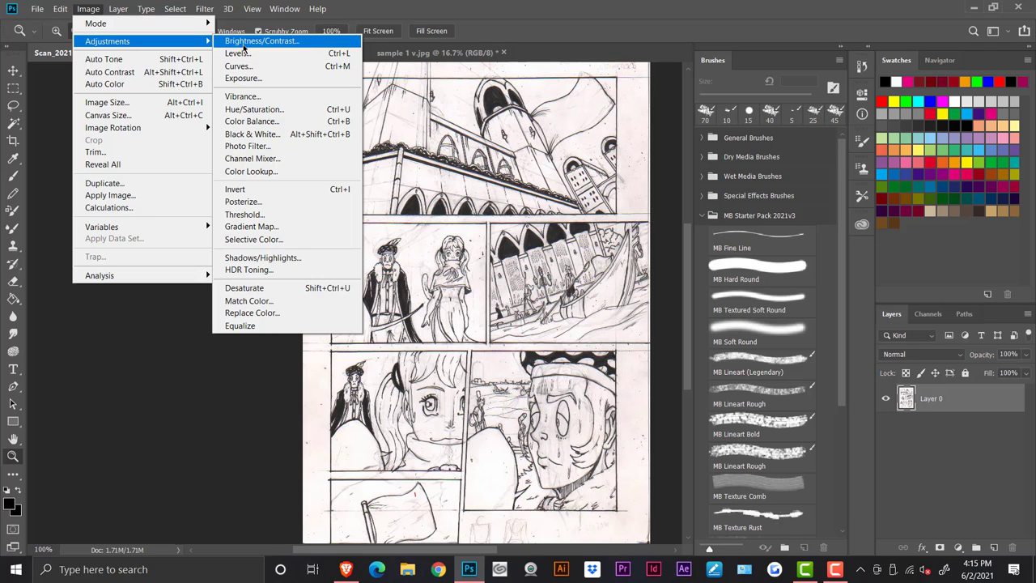
pyautogui.click(102, 9)
pyautogui.click(102, 10)
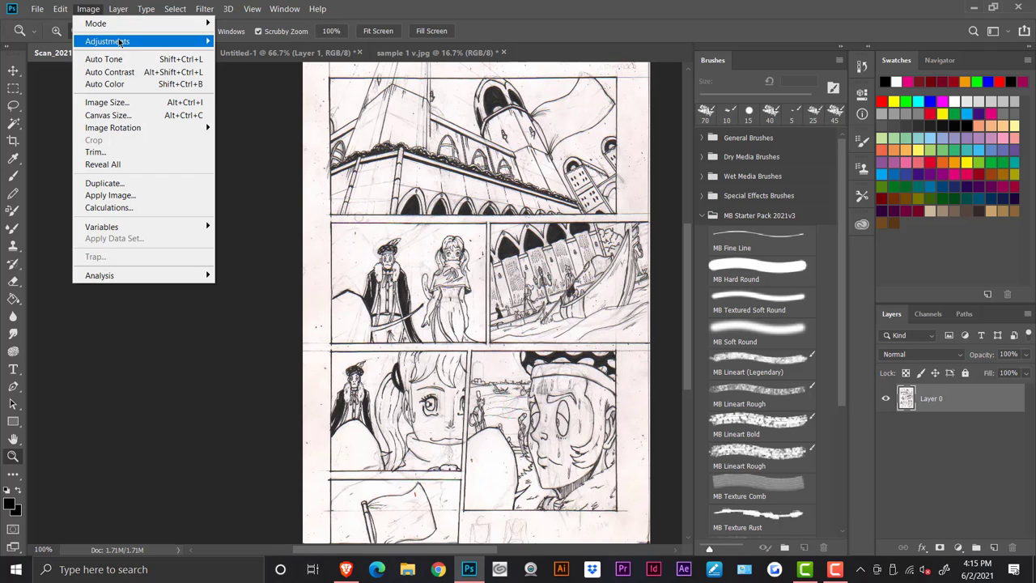
pyautogui.moveTo(121, 41)
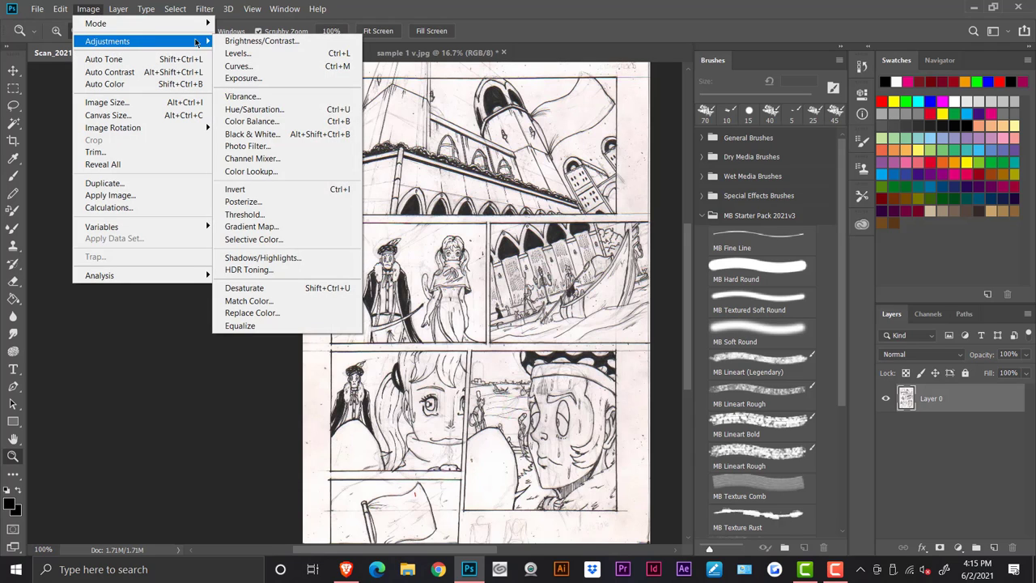
pyautogui.click(272, 41)
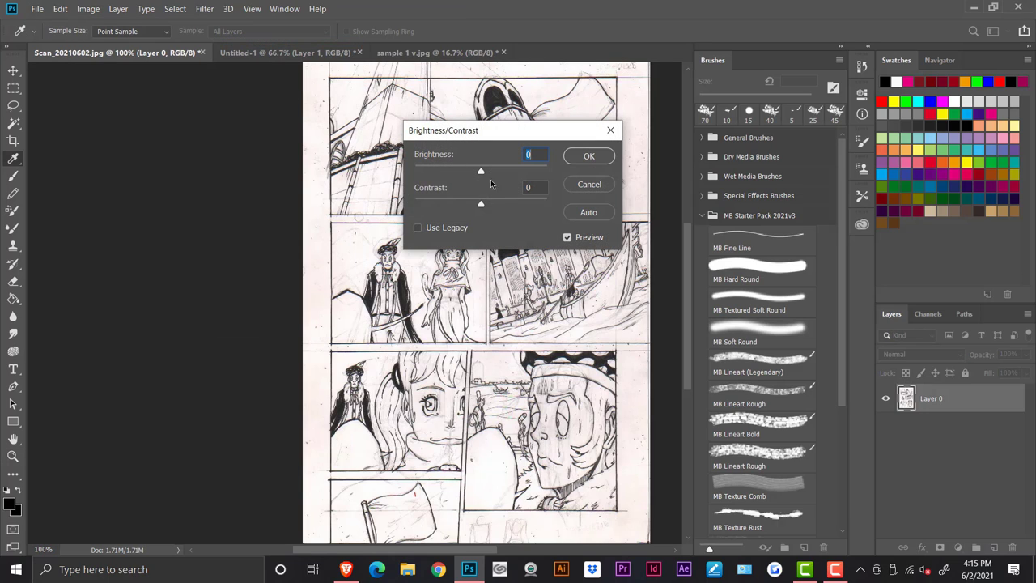
pyautogui.moveTo(490, 203); pyautogui.dragTo(541, 203)
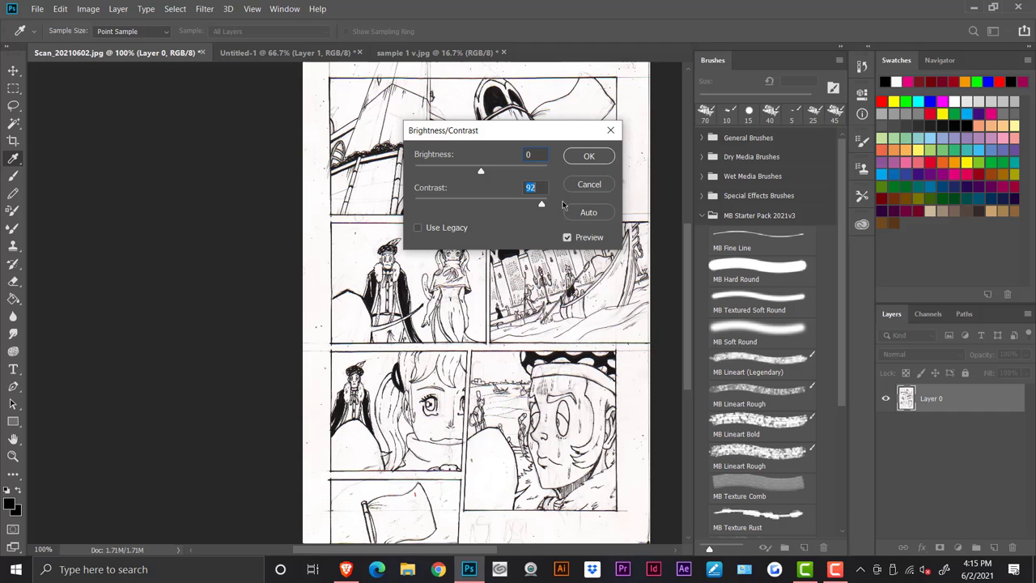
pyautogui.click(575, 157)
# - Run Brightness/Contrast a second time, pushing Contrast to 100
pyautogui.click(89, 9)
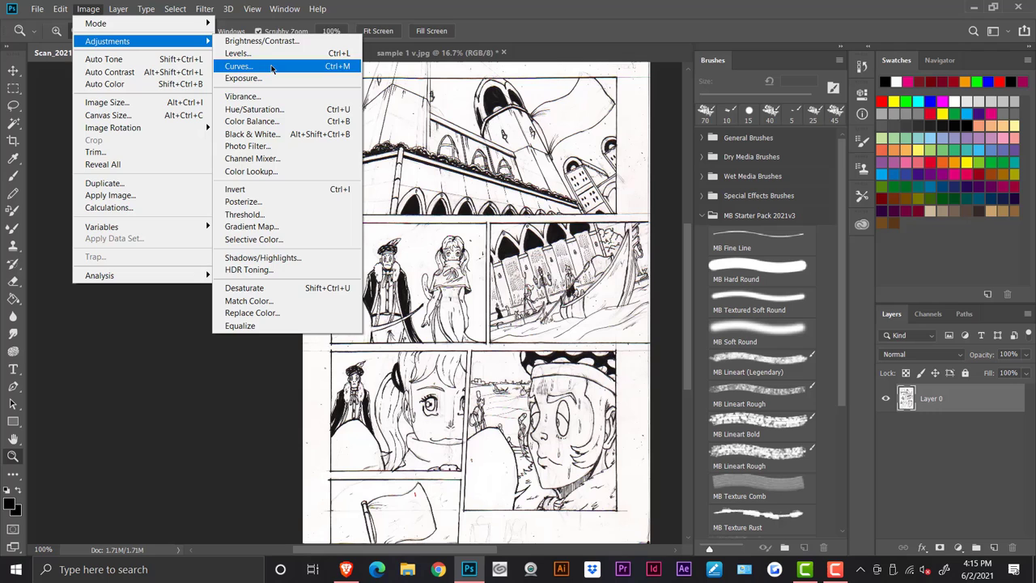
pyautogui.click(278, 41)
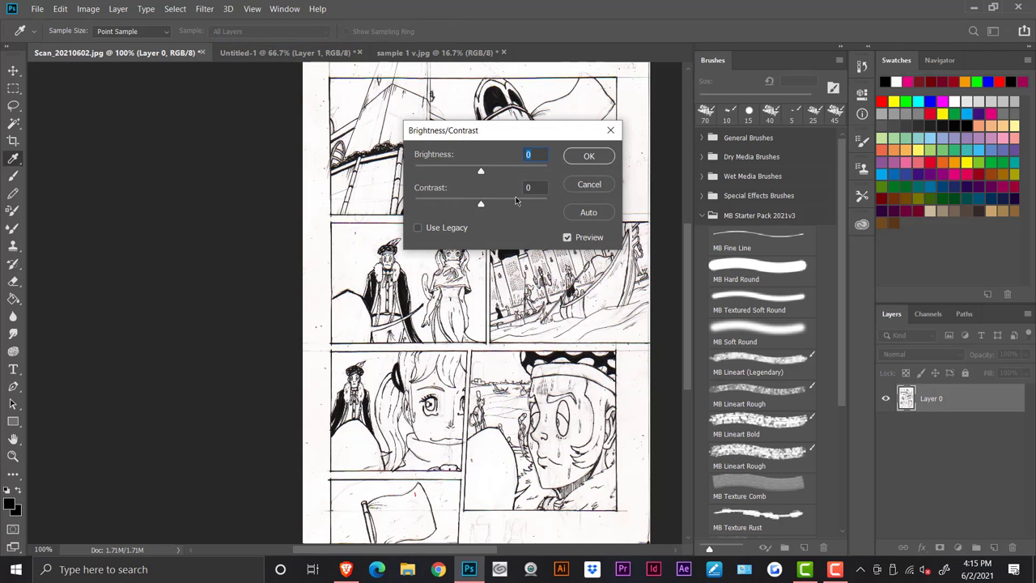
pyautogui.moveTo(518, 203); pyautogui.dragTo(560, 211)
# - Apply the contrast-100 pass, then apply an S-shaped Curves adjustment that lifts the upper midtones and darkens the shadows
pyautogui.click(587, 156)
pyautogui.press('z')
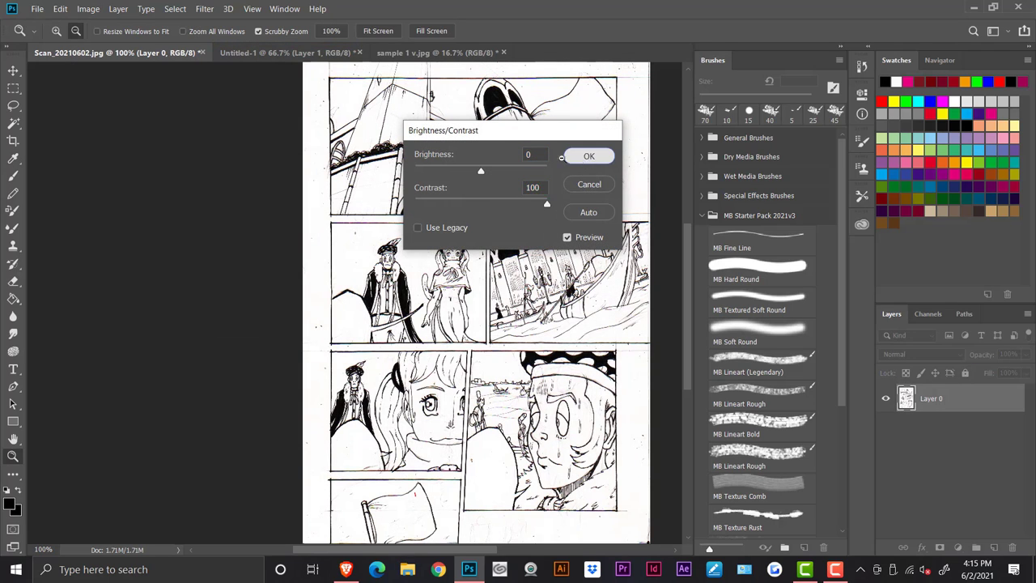
pyautogui.click(88, 9)
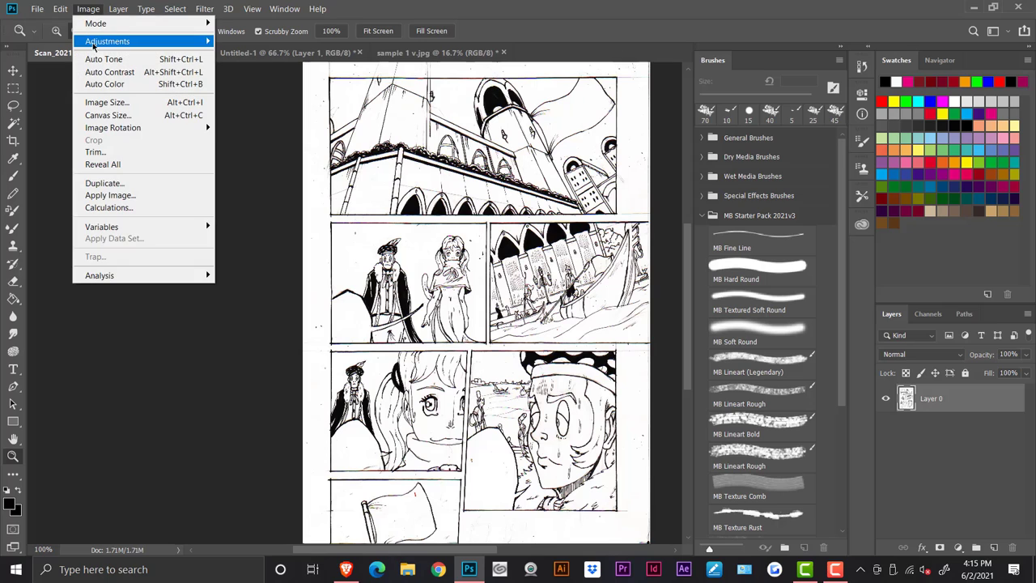
pyautogui.moveTo(96, 45)
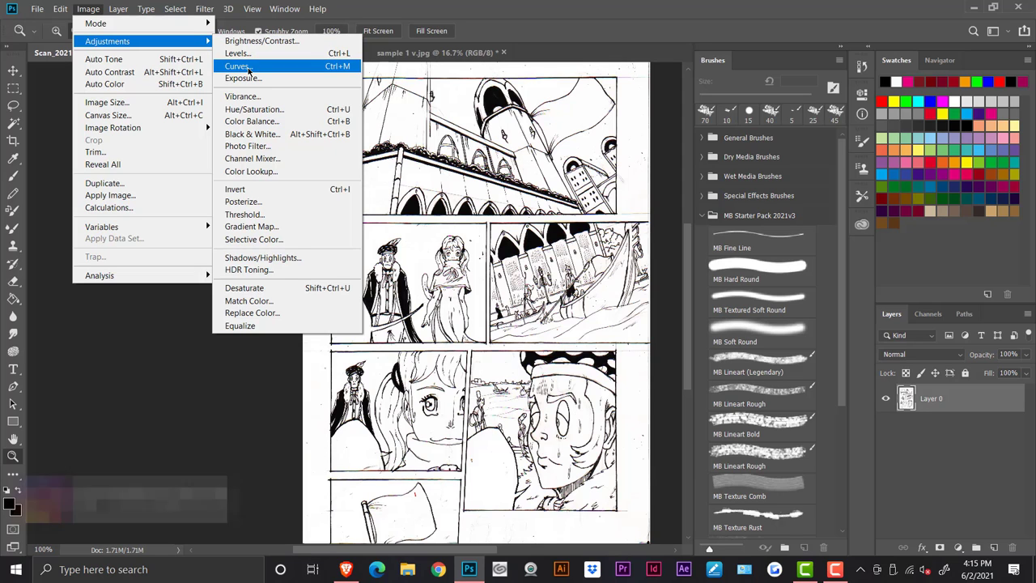
pyautogui.click(247, 68)
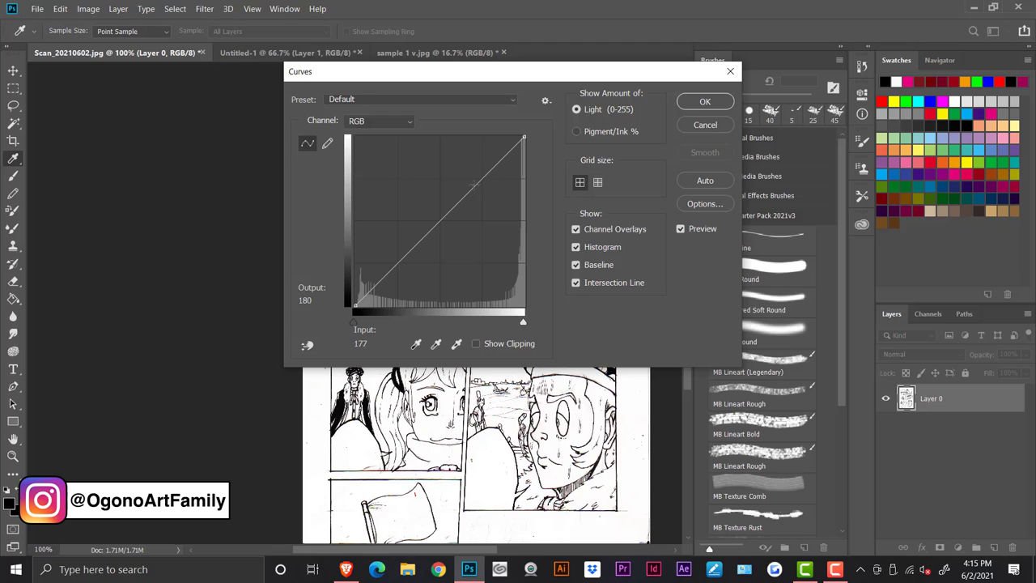
pyautogui.moveTo(473, 185); pyautogui.dragTo(466, 182)
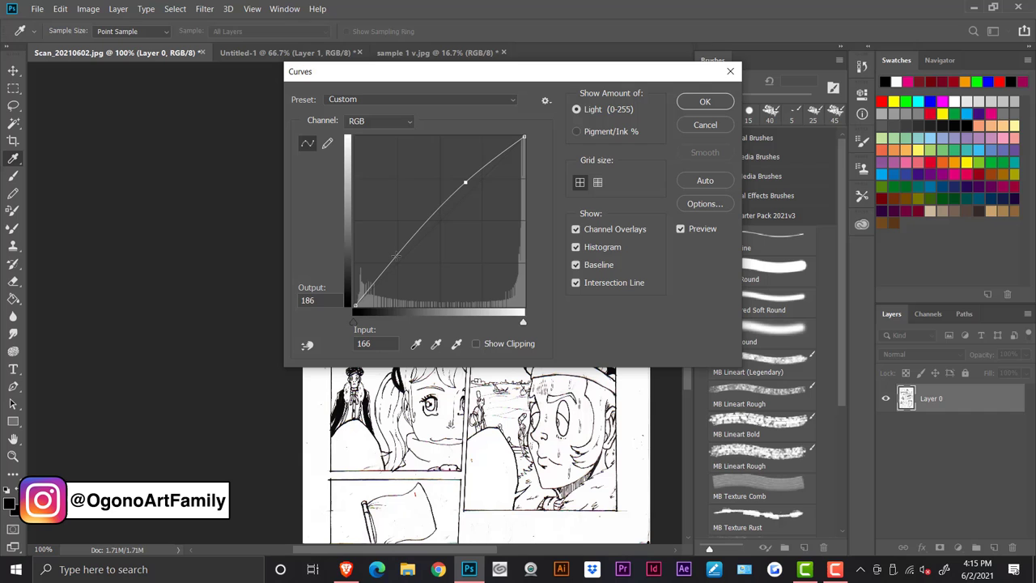
pyautogui.moveTo(396, 257); pyautogui.dragTo(405, 264)
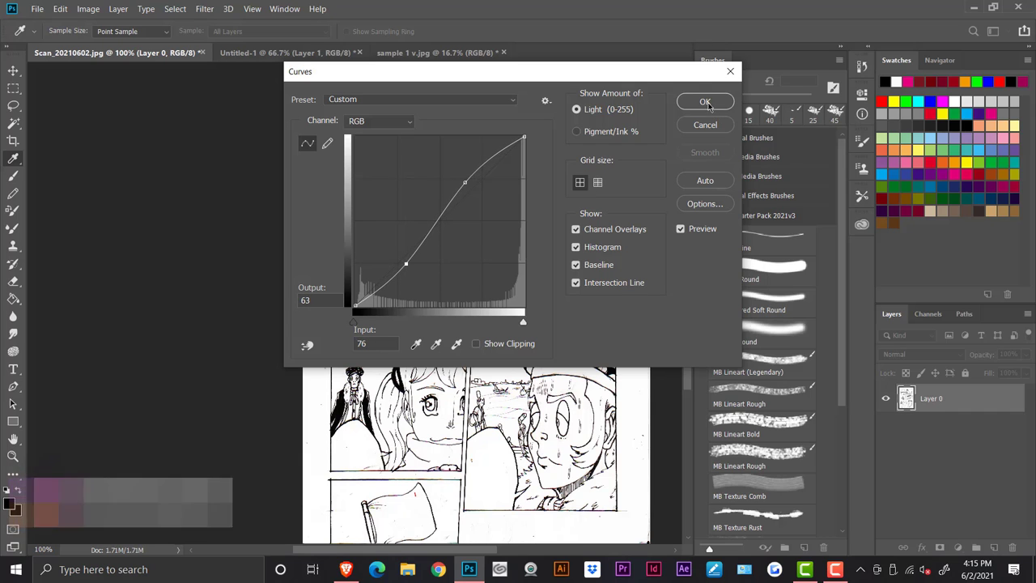
pyautogui.press('z')
pyautogui.click(703, 102)
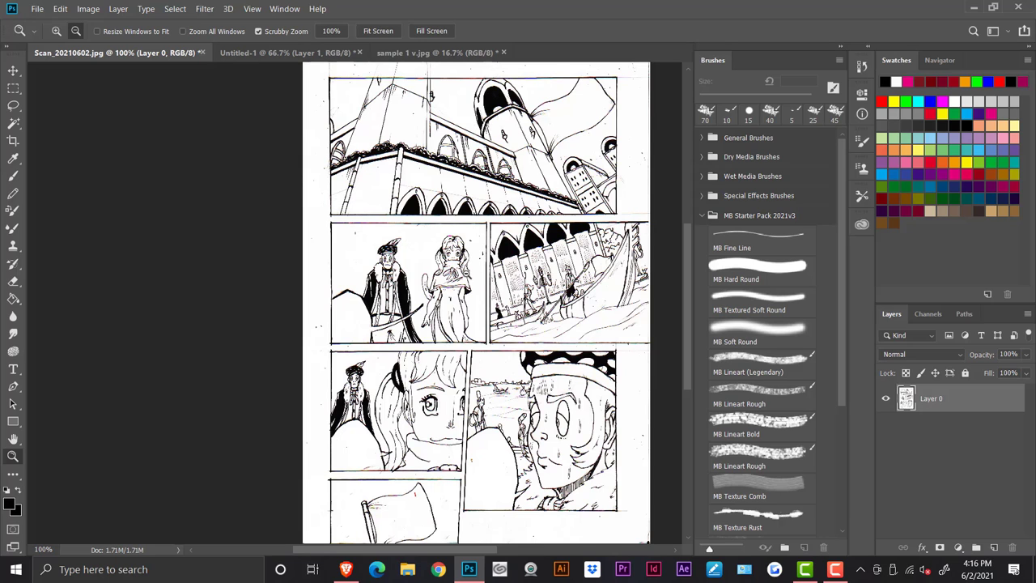
# - Inspect the cleaned page up and down, then bring up the Untitled-1 comic spread
pyautogui.scroll(3, 430, 408)
pyautogui.scroll(5, 476, 324)
pyautogui.scroll(-7, 476, 324)
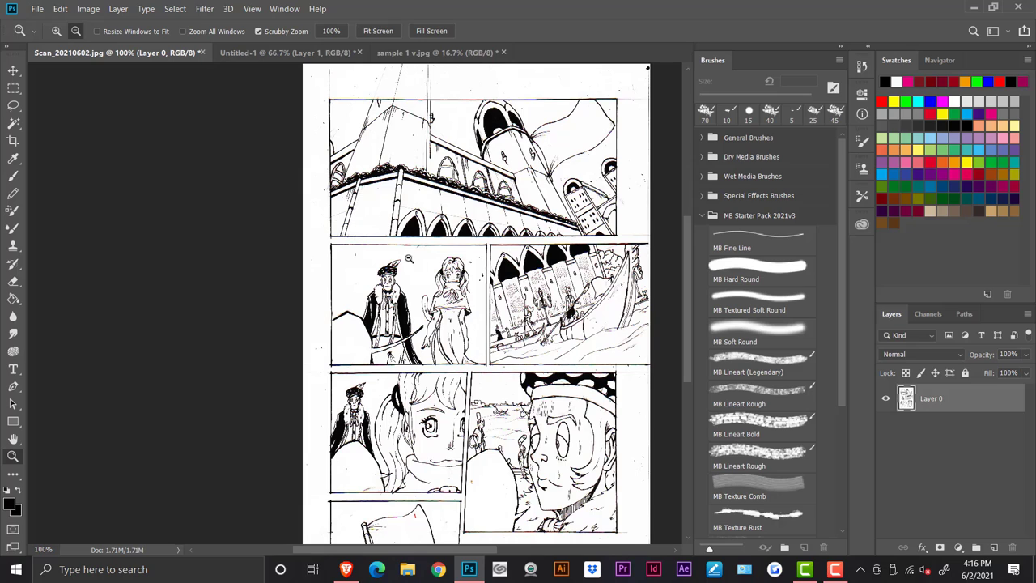
pyautogui.scroll(-3, 486, 290)
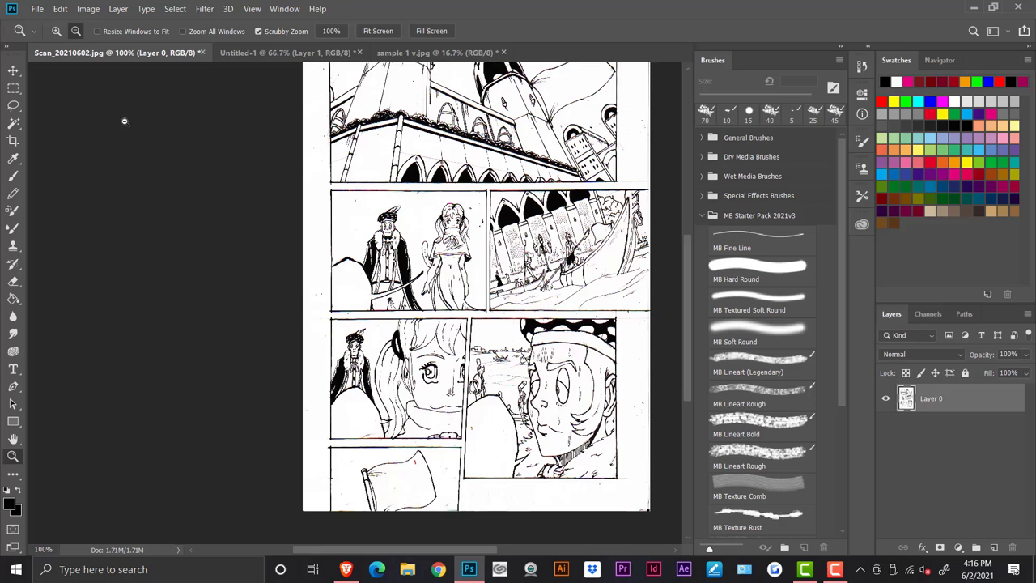
pyautogui.scroll(5, 275, 243)
pyautogui.scroll(1, 285, 241)
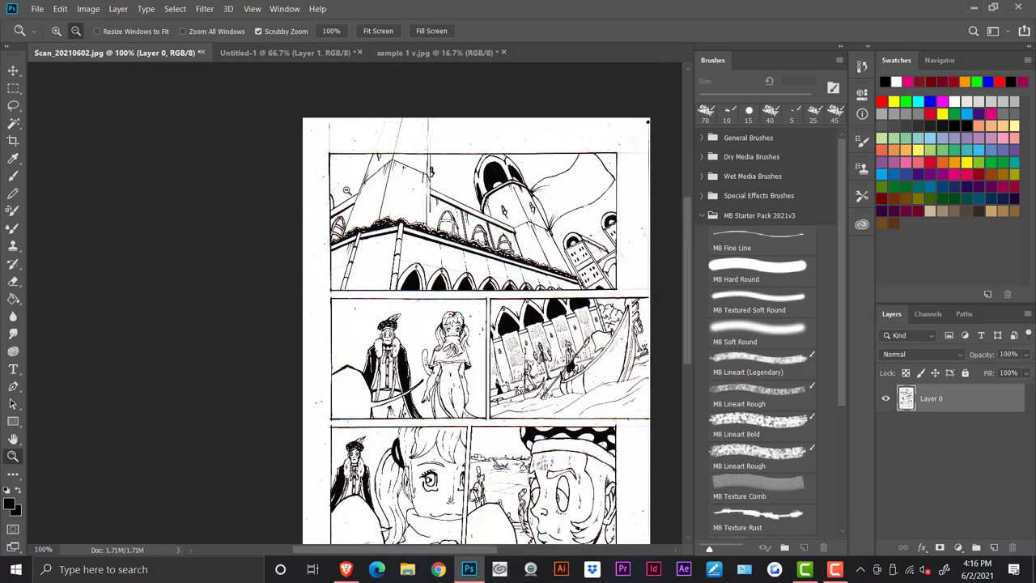
pyautogui.scroll(-2, 324, 222)
pyautogui.scroll(-4, 318, 227)
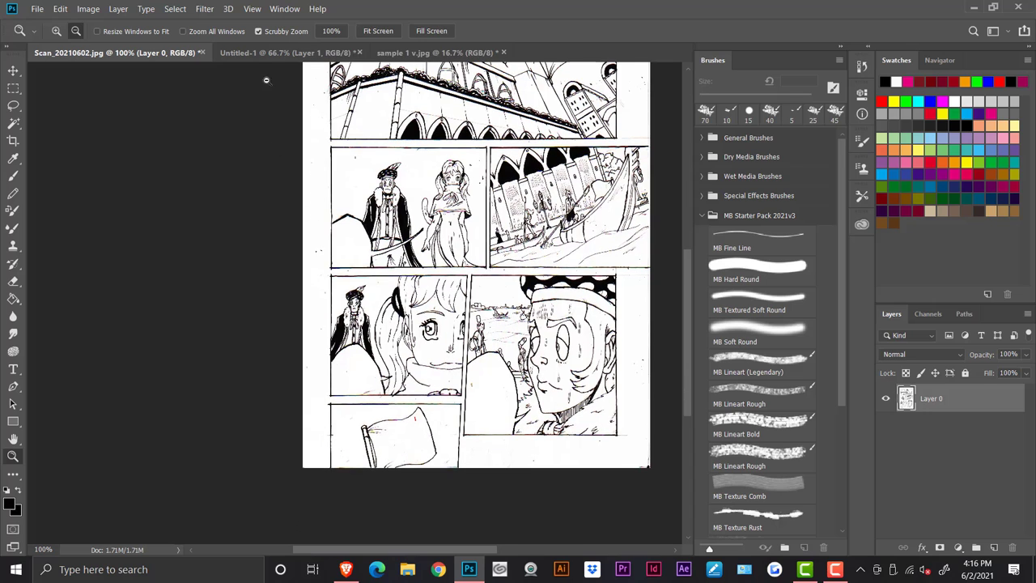
pyautogui.click(272, 53)
# - Zoom Untitled-1 out to 50%, then switch to the sample 1 v.jpg document
pyautogui.scroll(-3, 349, 173)
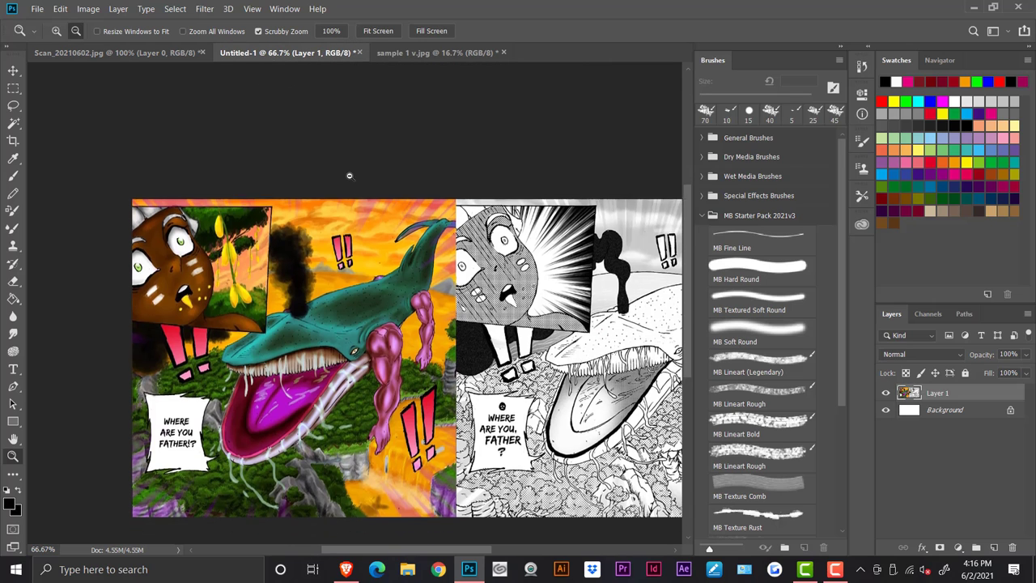
pyautogui.keyDown('alt'); pyautogui.click(354, 257); pyautogui.keyUp('alt')
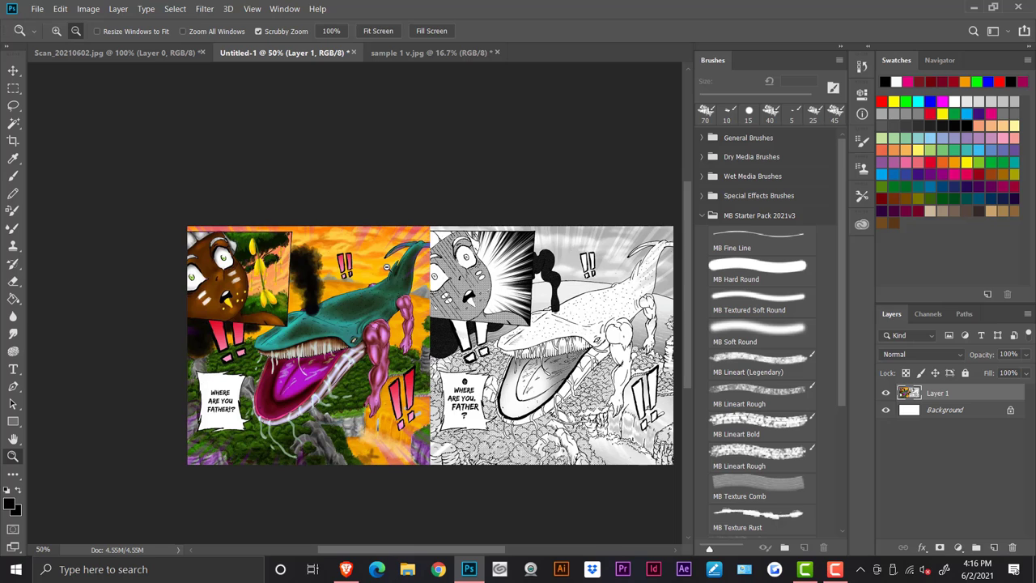
pyautogui.click(413, 53)
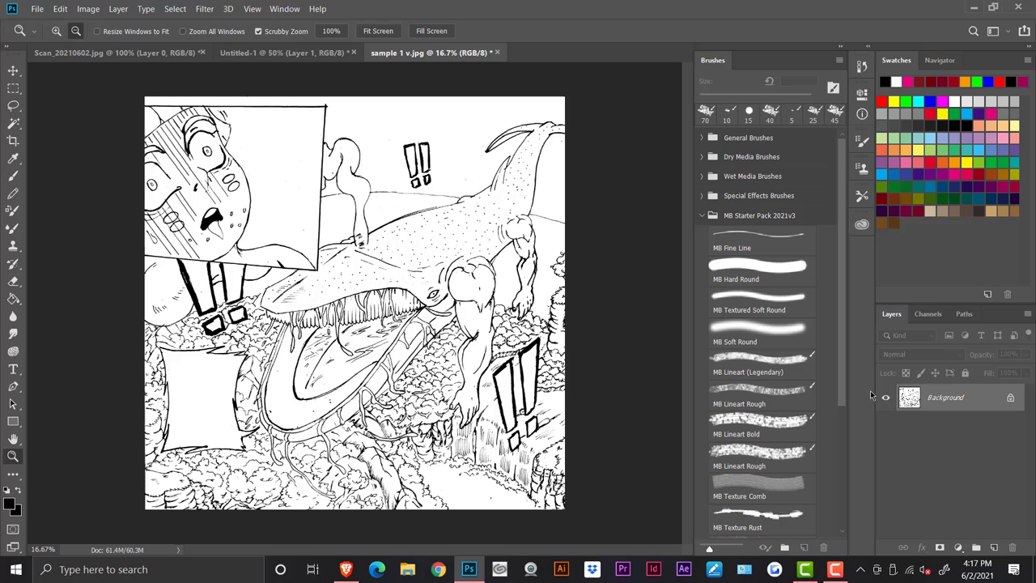
# - Unlock the Background layer into Layer 0, glance at Scan_20210602, and return to sample 1 v.jpg
pyautogui.click(1010, 400)
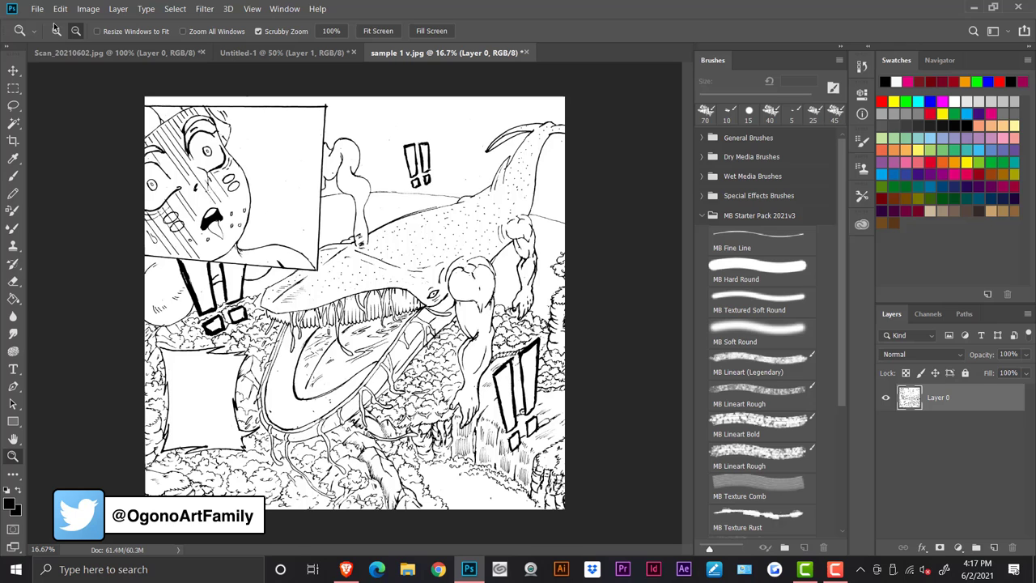
pyautogui.click(83, 54)
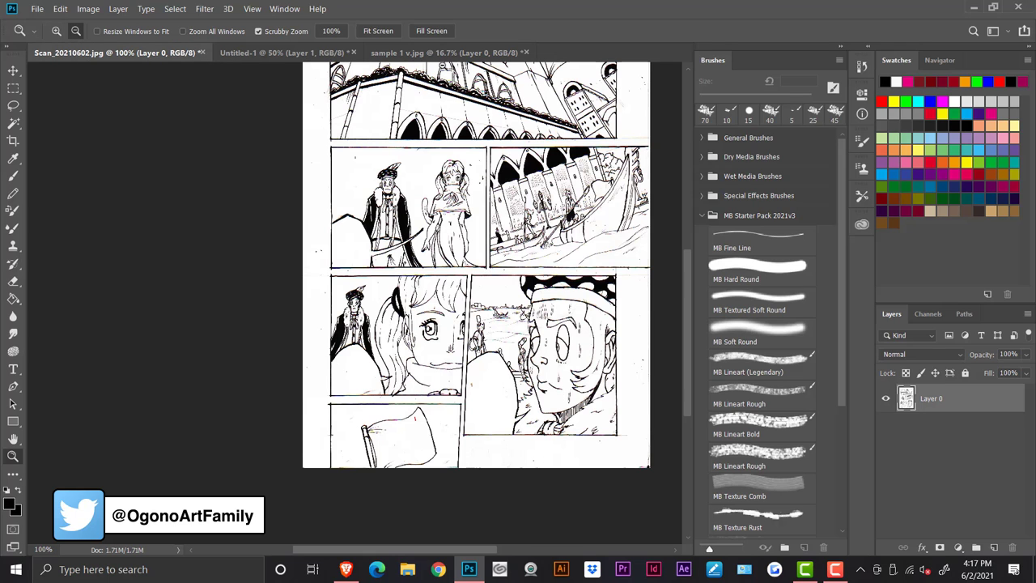
pyautogui.click(441, 55)
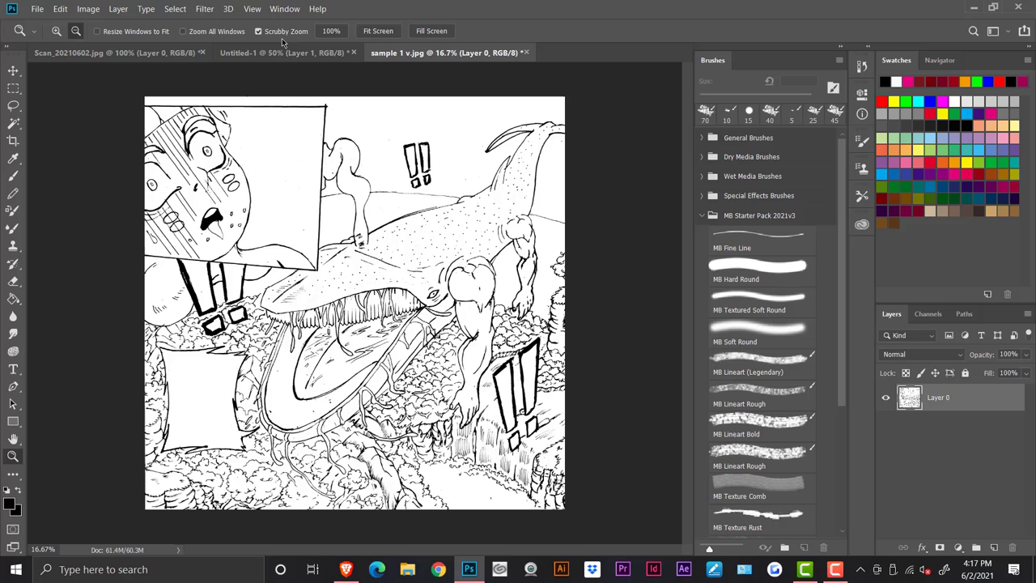
# - Select All on Layer 0 and cut the inked drawing, leaving the canvas transparent
pyautogui.click(175, 8)
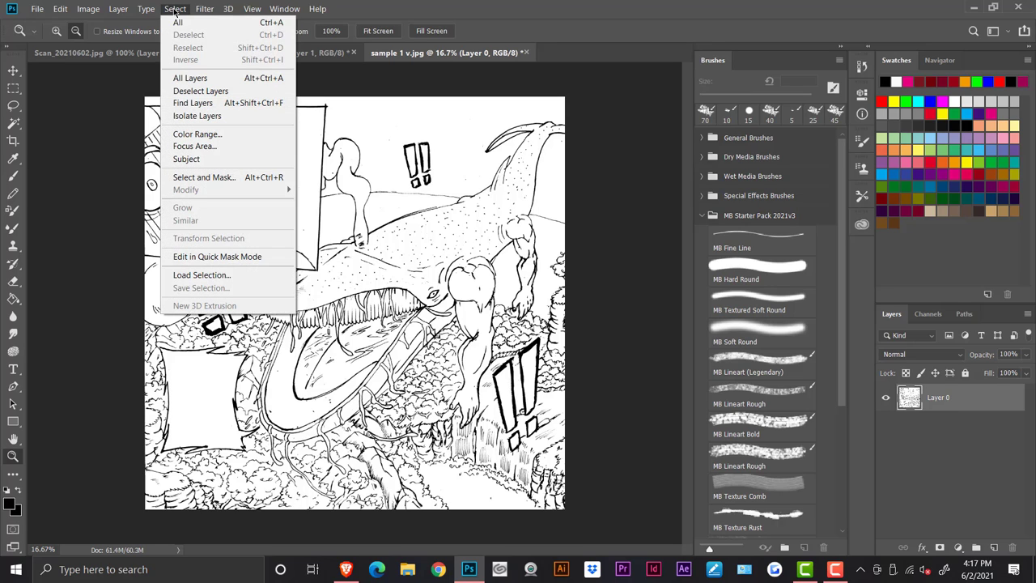
pyautogui.click(186, 25)
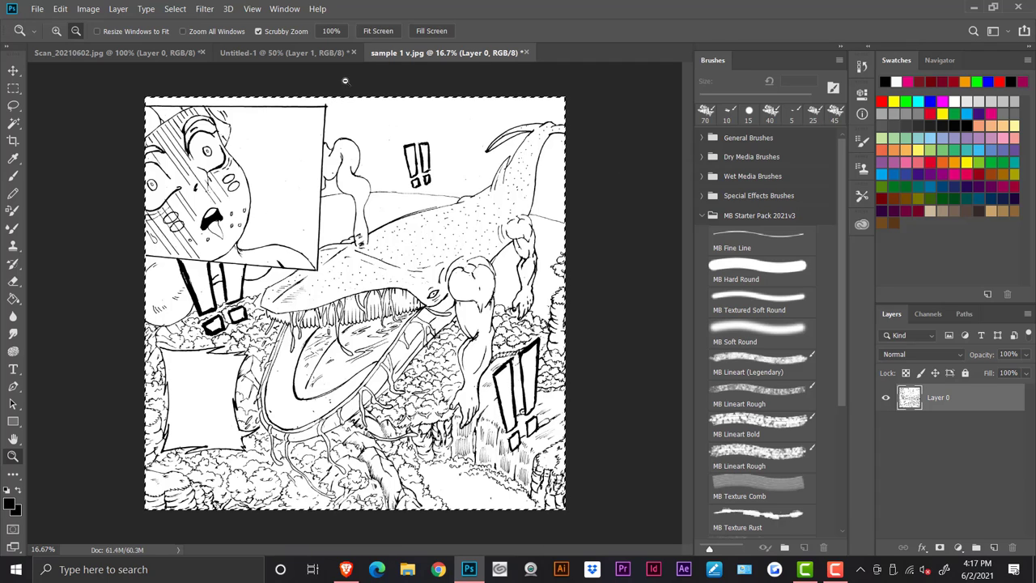
pyautogui.click(86, 10)
pyautogui.moveTo(63, 8)
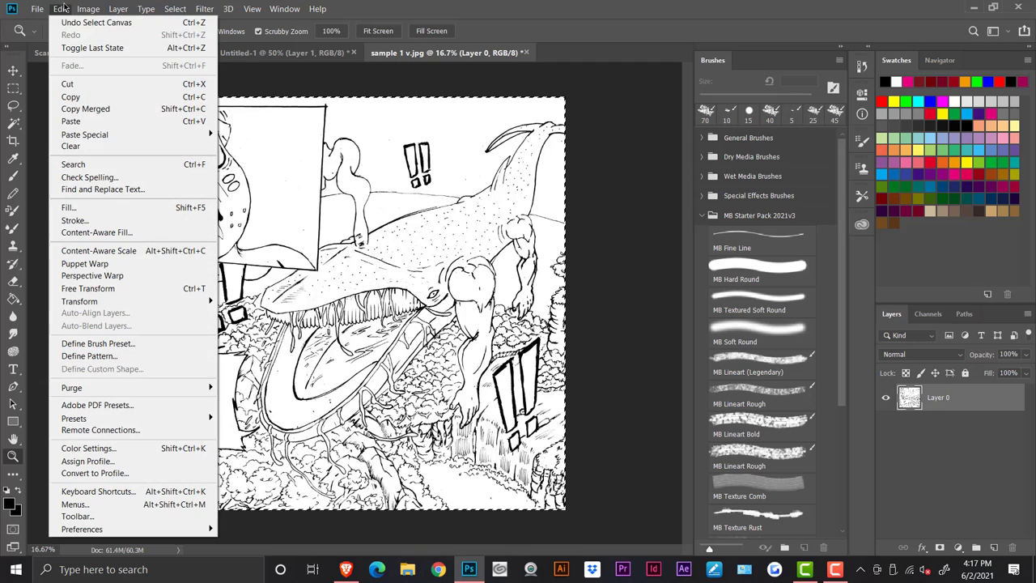
pyautogui.click(93, 85)
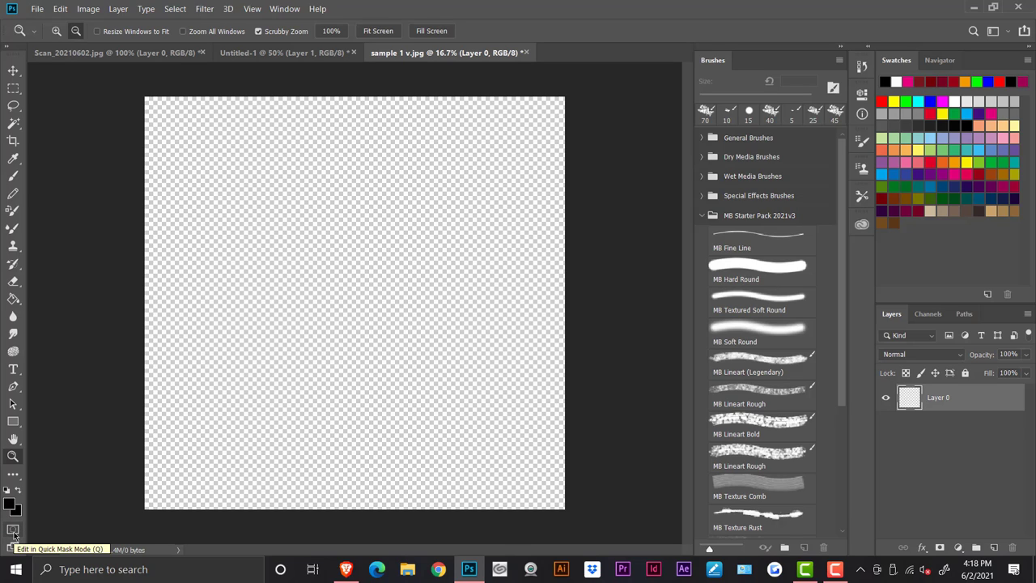
# - Enter Quick Mask mode and paste the cut drawing into the mask
pyautogui.click(13, 531)
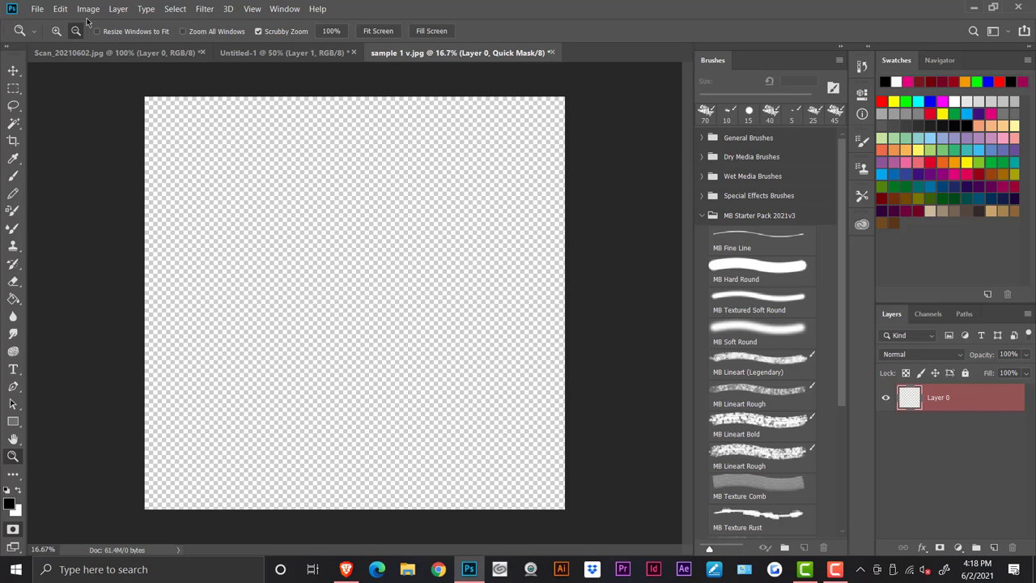
pyautogui.click(60, 9)
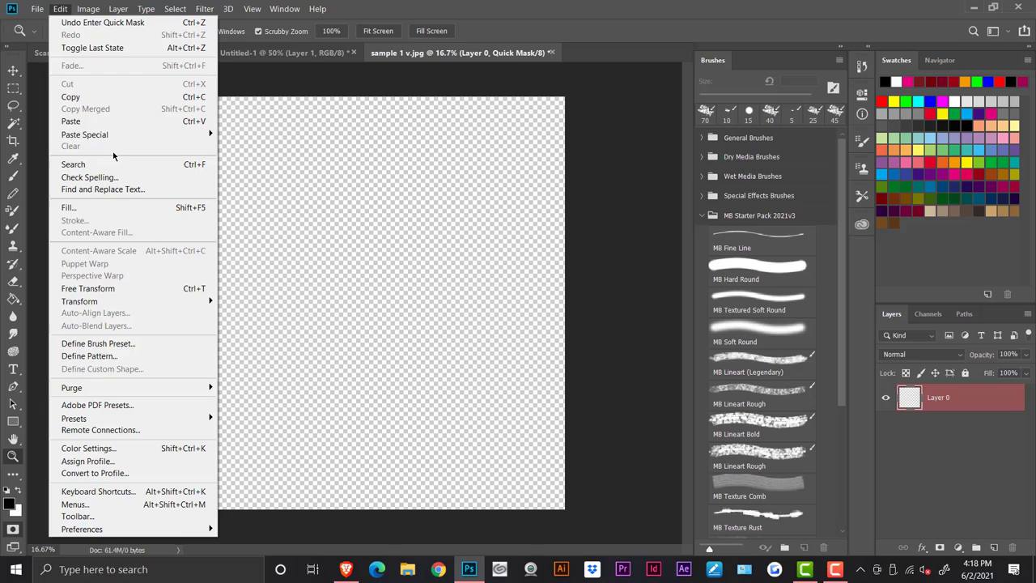
pyautogui.click(86, 122)
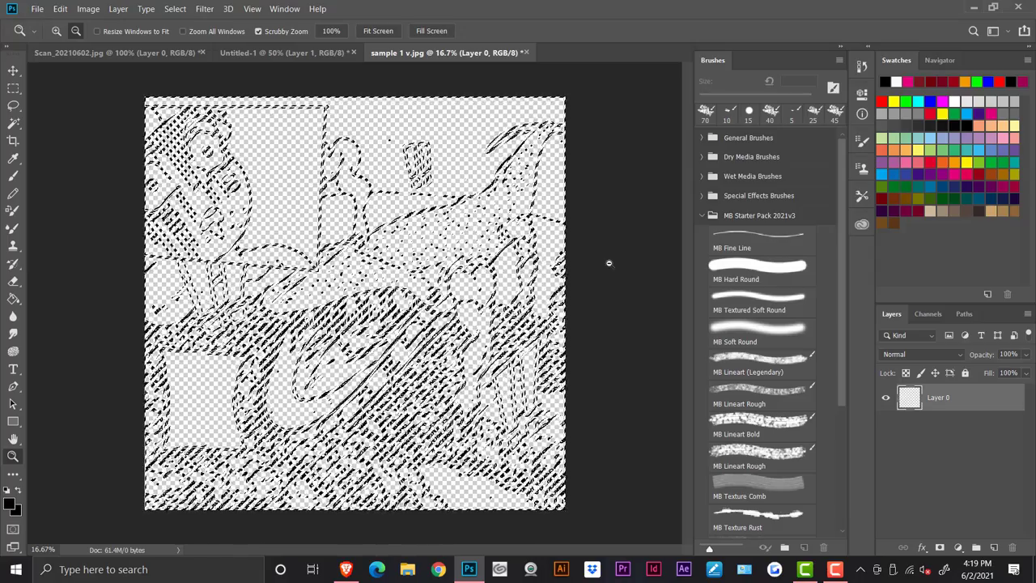
# - Try a black Paint Bucket fill on the selection, then undo it
pyautogui.click(13, 299)
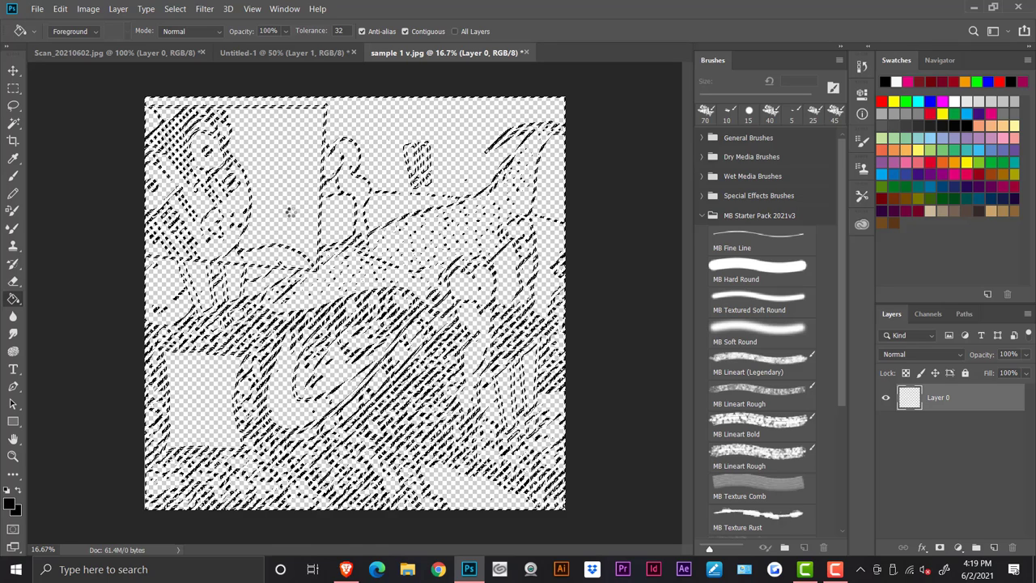
pyautogui.click(289, 213)
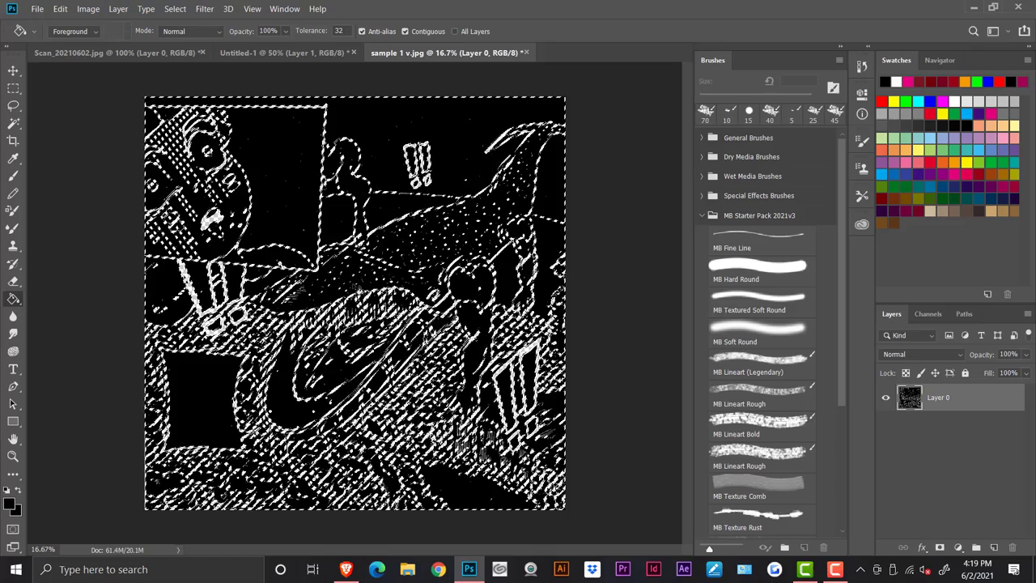
pyautogui.click(67, 9)
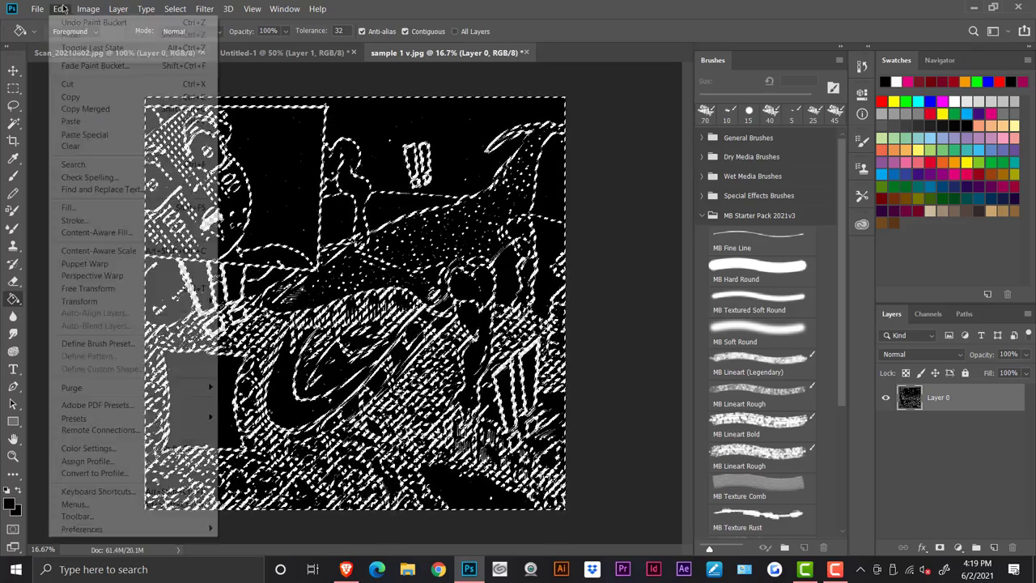
pyautogui.click(64, 24)
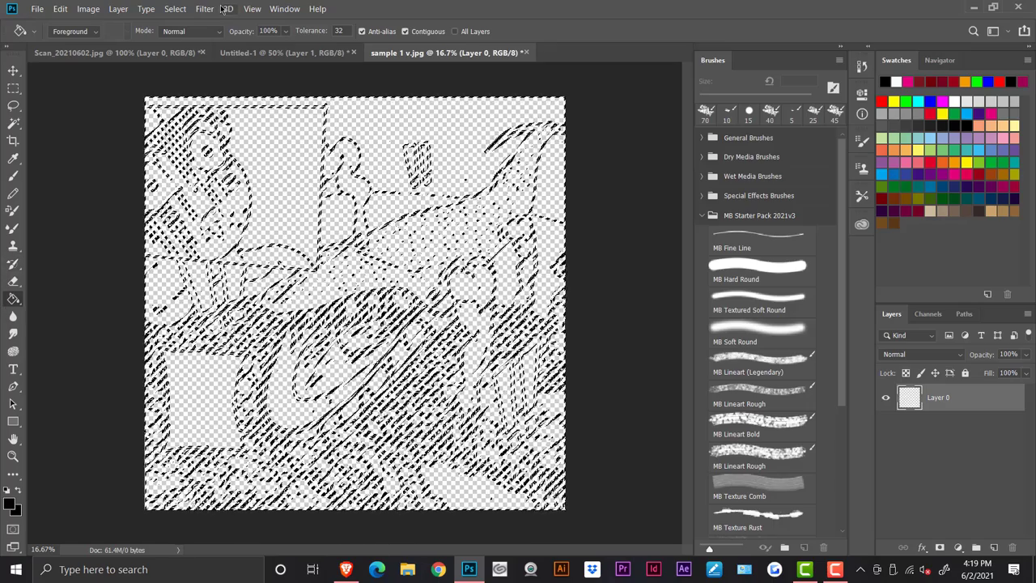
pyautogui.click(179, 9)
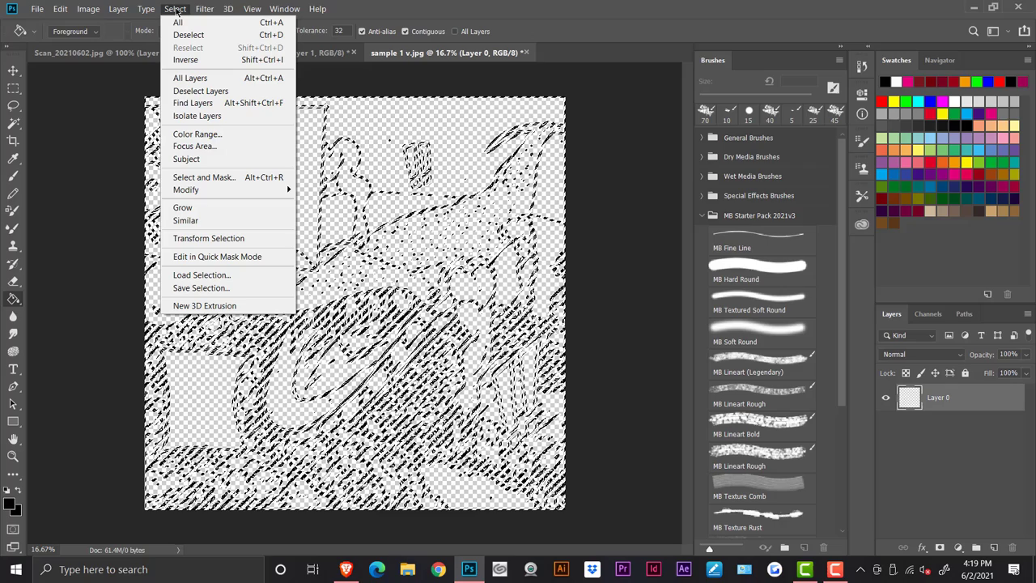
# - Inverse the selection so the marquee covers the inked lines
pyautogui.click(193, 61)
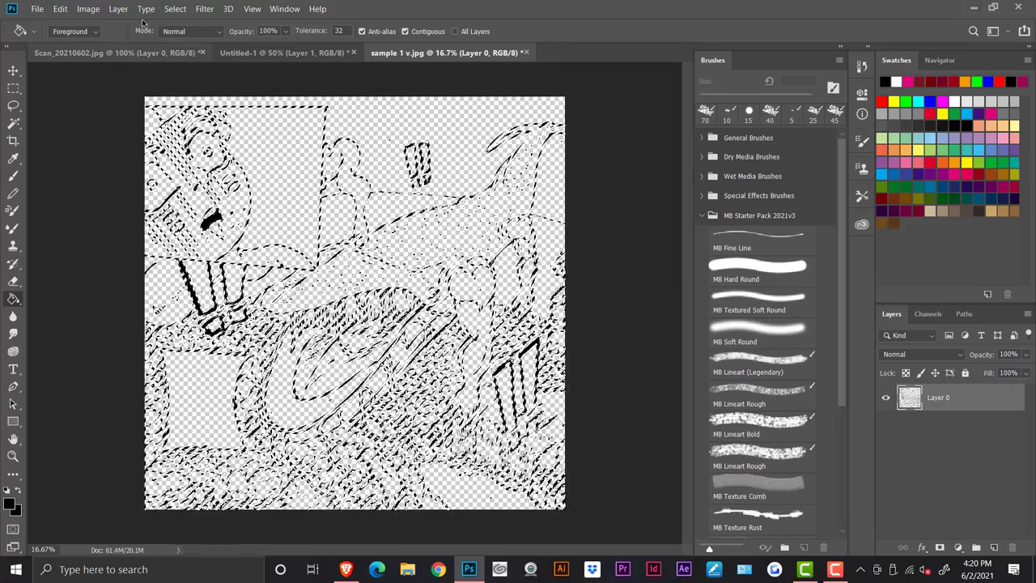
pyautogui.click(175, 10)
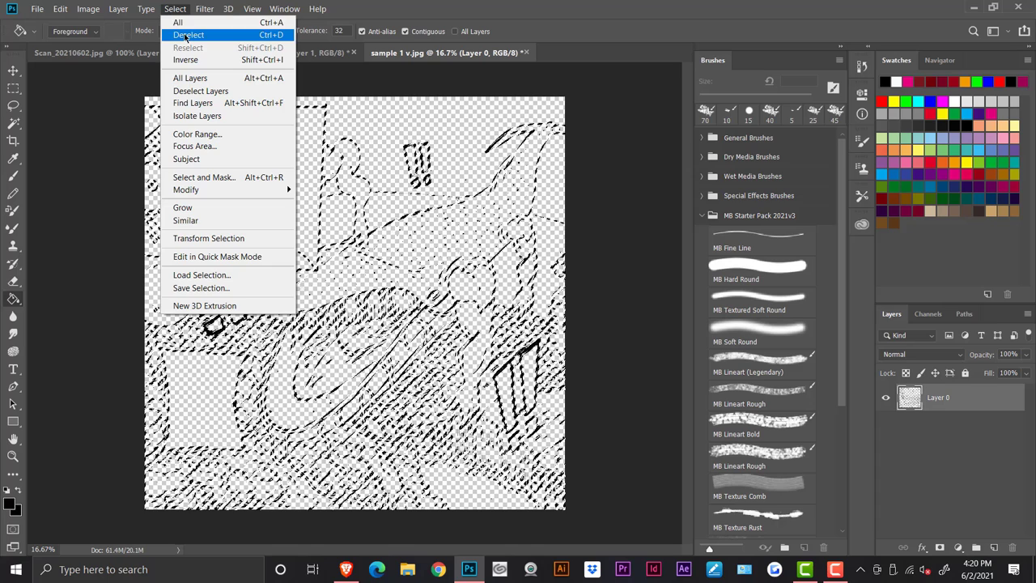
# - Deselect, add Layer 1 below Layer 0, and set the foreground colour to white
pyautogui.click(185, 36)
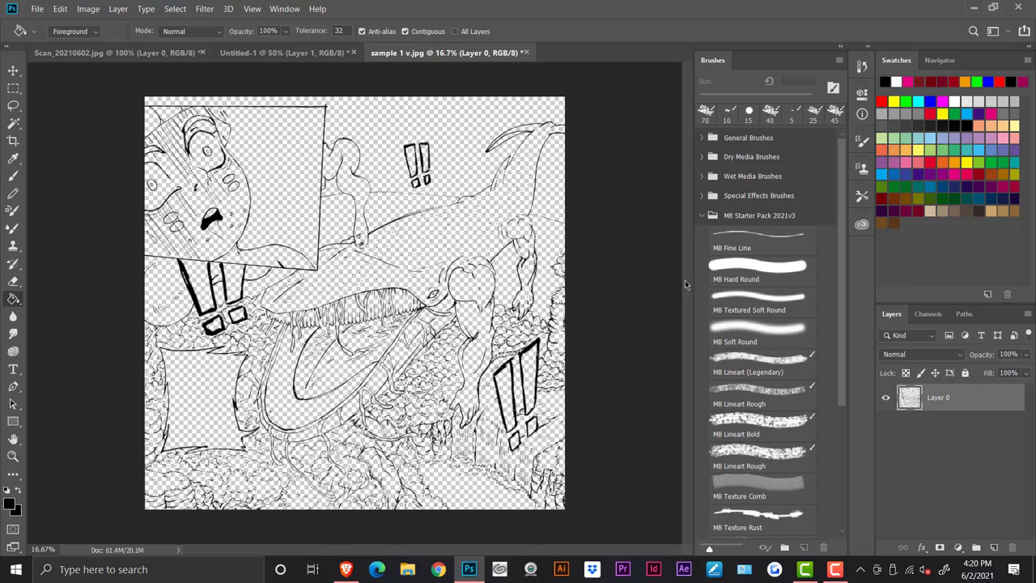
pyautogui.click(994, 548)
pyautogui.moveTo(944, 414); pyautogui.dragTo(957, 437)
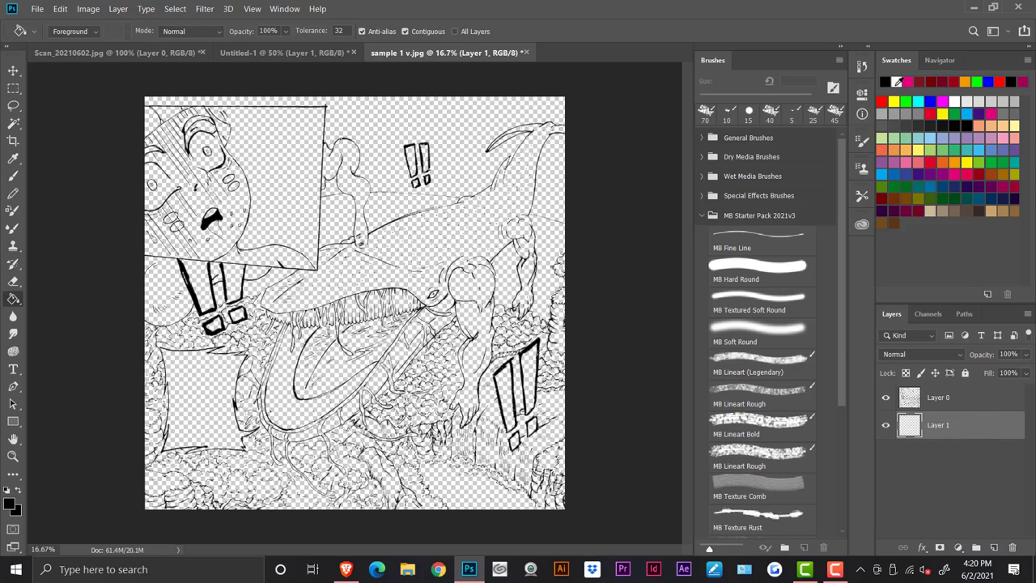
pyautogui.click(888, 83)
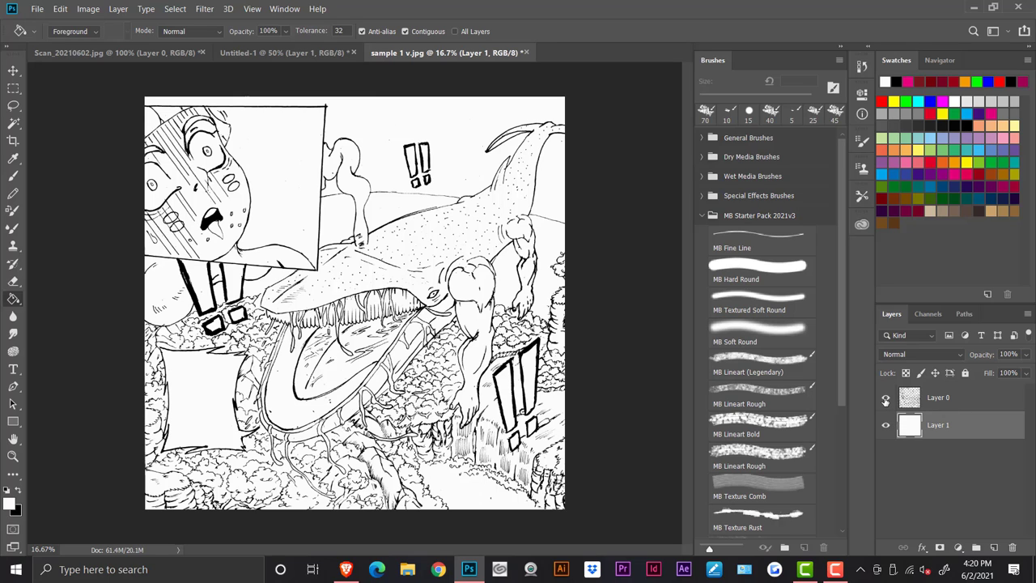
pyautogui.click(885, 400)
pyautogui.click(886, 400)
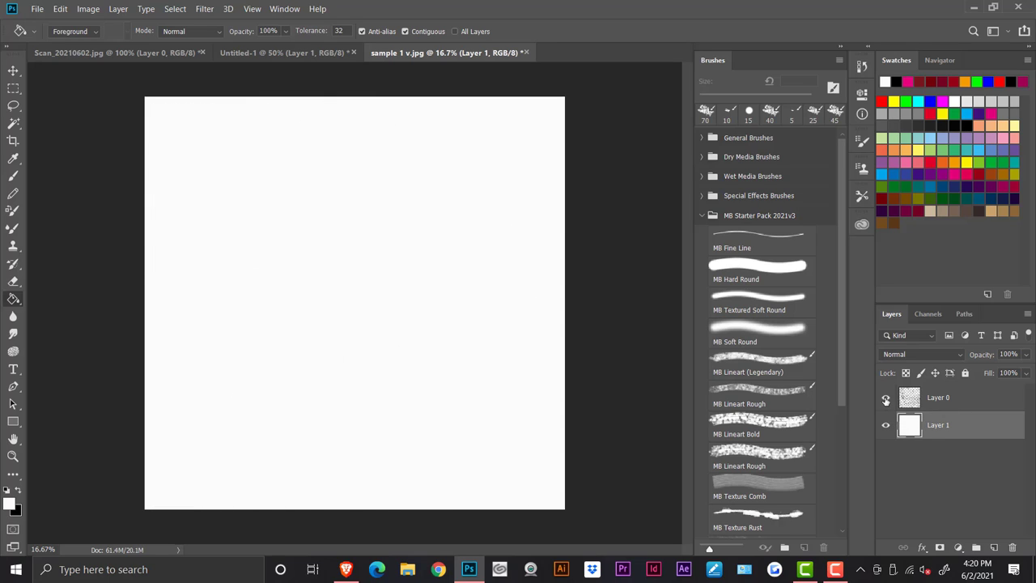
pyautogui.click(885, 398)
pyautogui.click(887, 425)
pyautogui.click(887, 398)
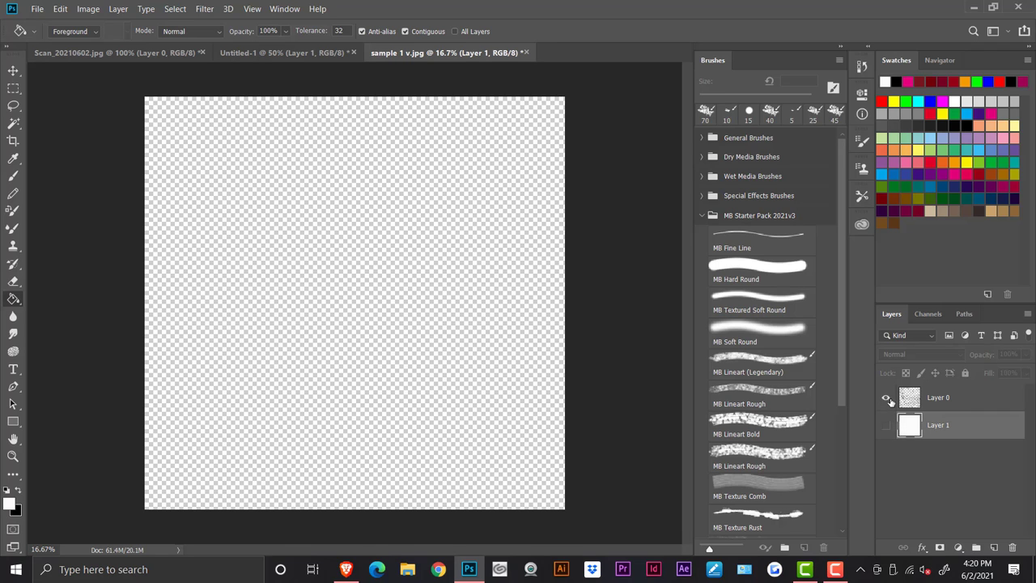
pyautogui.click(886, 425)
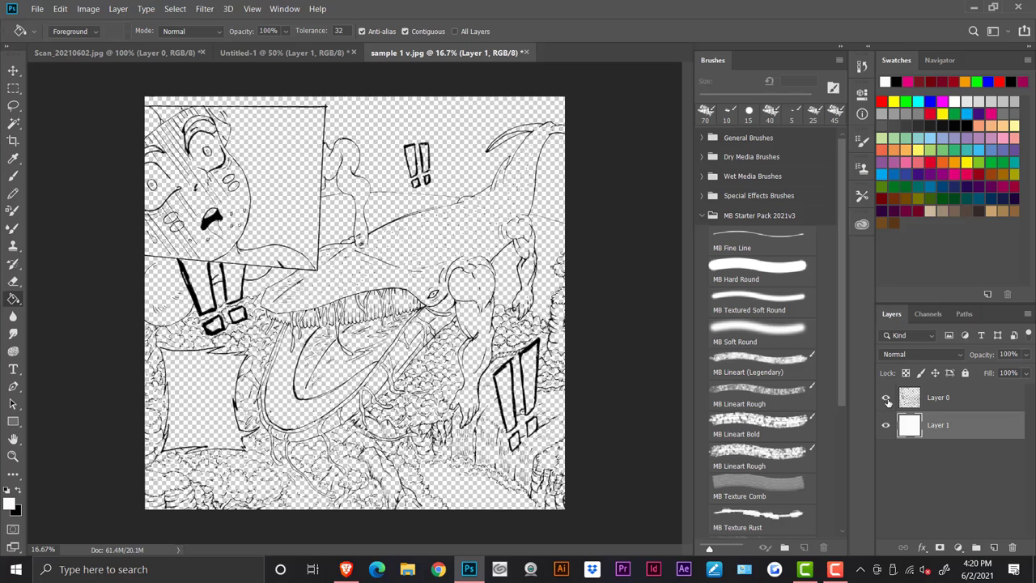
pyautogui.click(887, 398)
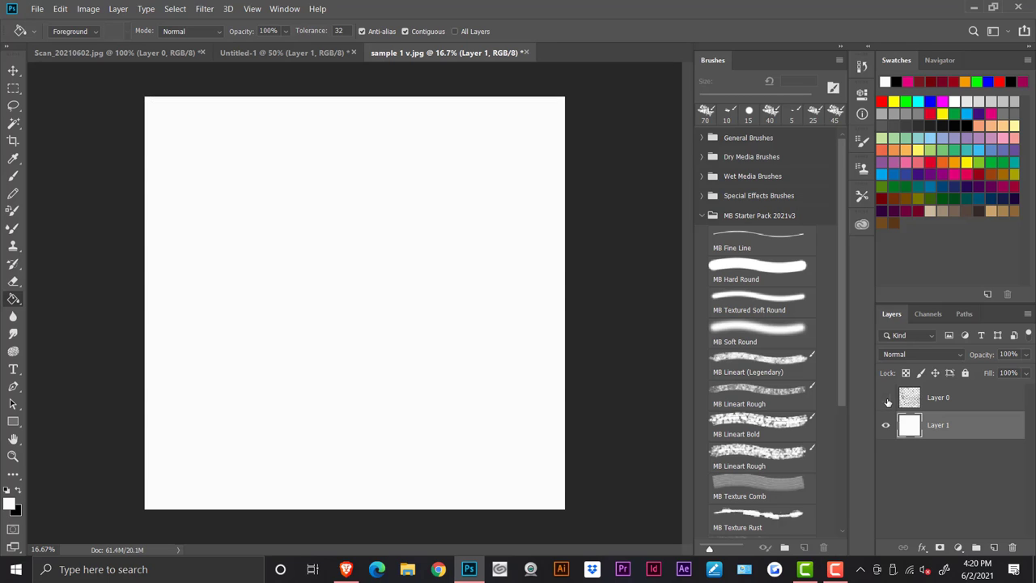
pyautogui.click(887, 398)
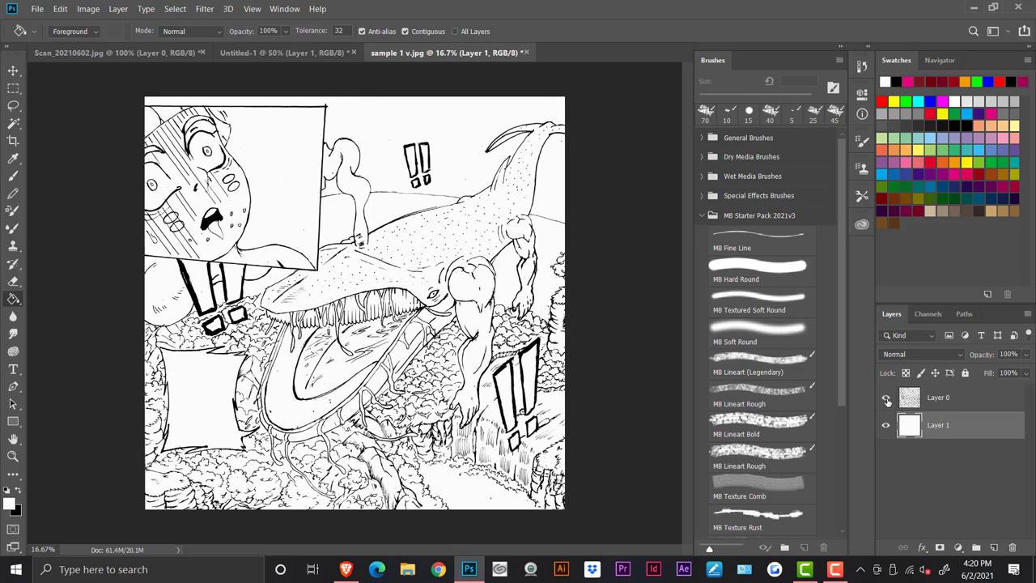